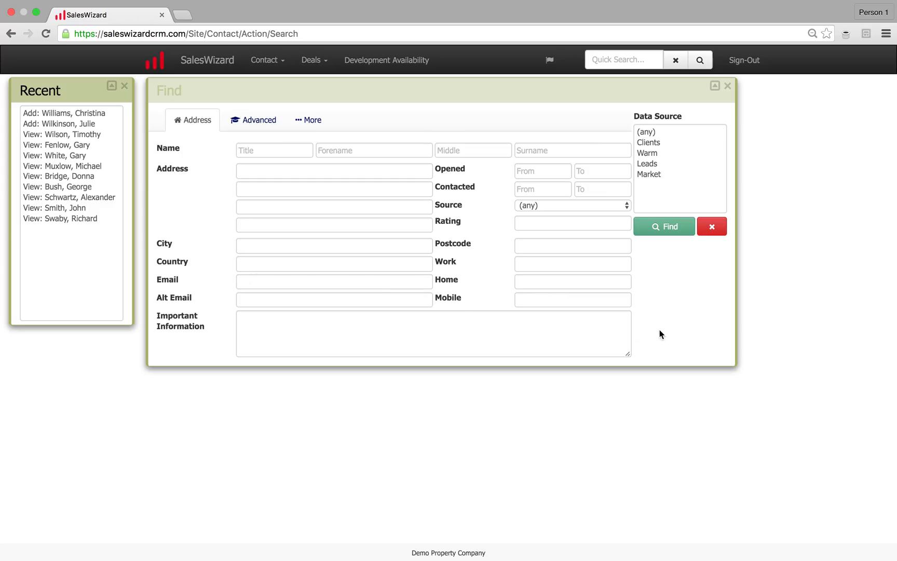
- Find all contacts in the Leads data source, then close the results list
click(648, 164)
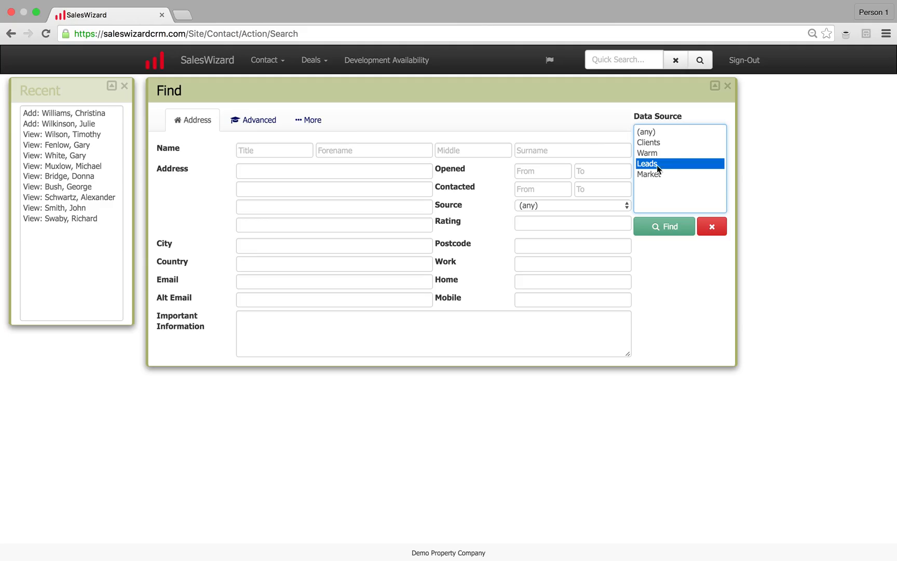
click(670, 231)
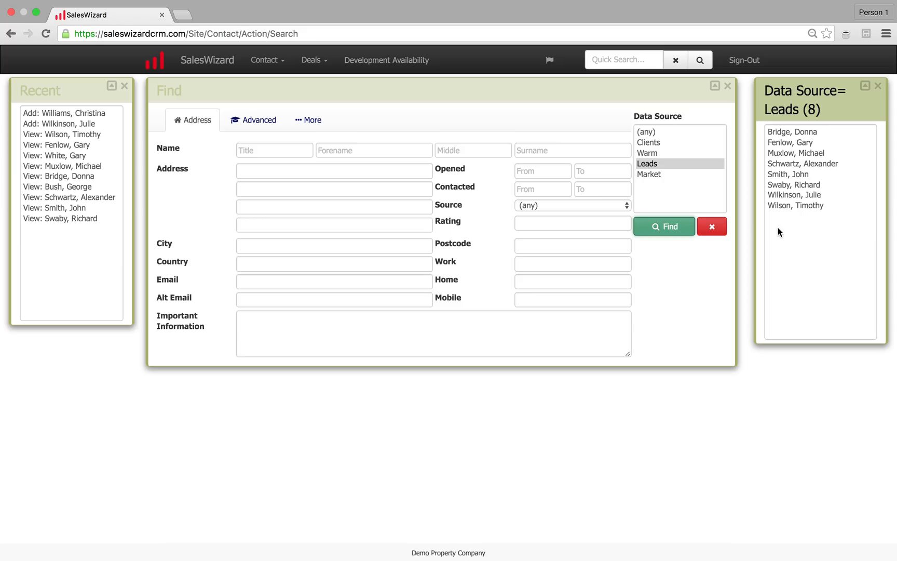
click(877, 86)
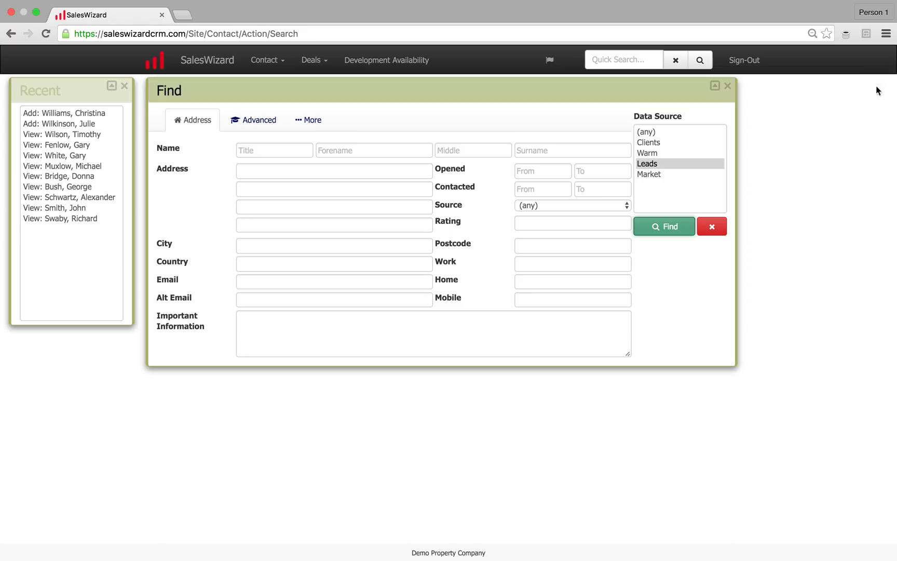
- Search the Leads data source for contacts whose surname starts with "Wil"
click(536, 151)
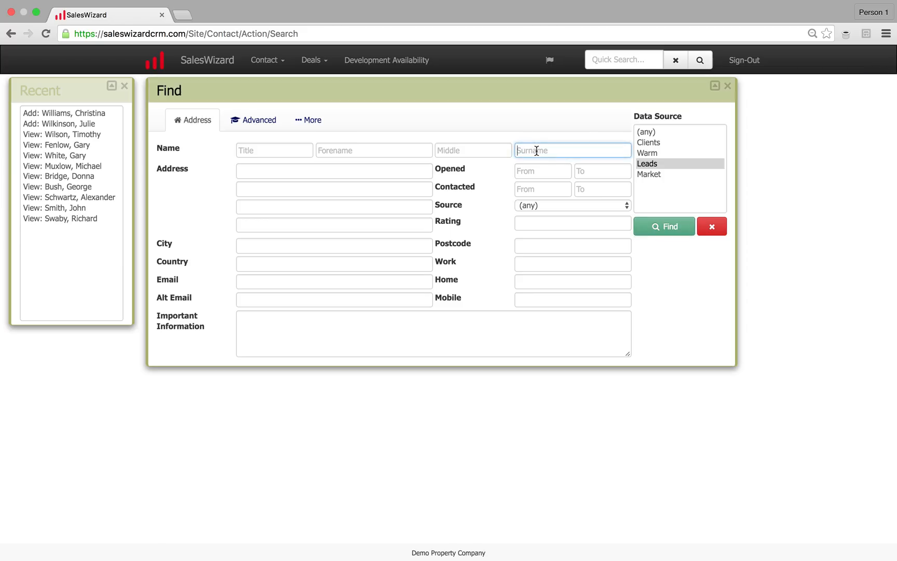
text(Wil)
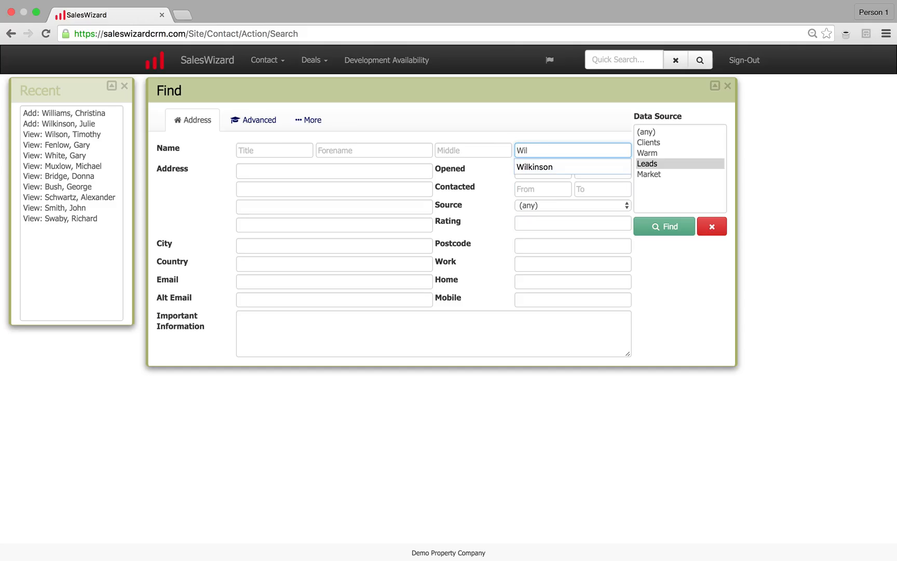
click(535, 297)
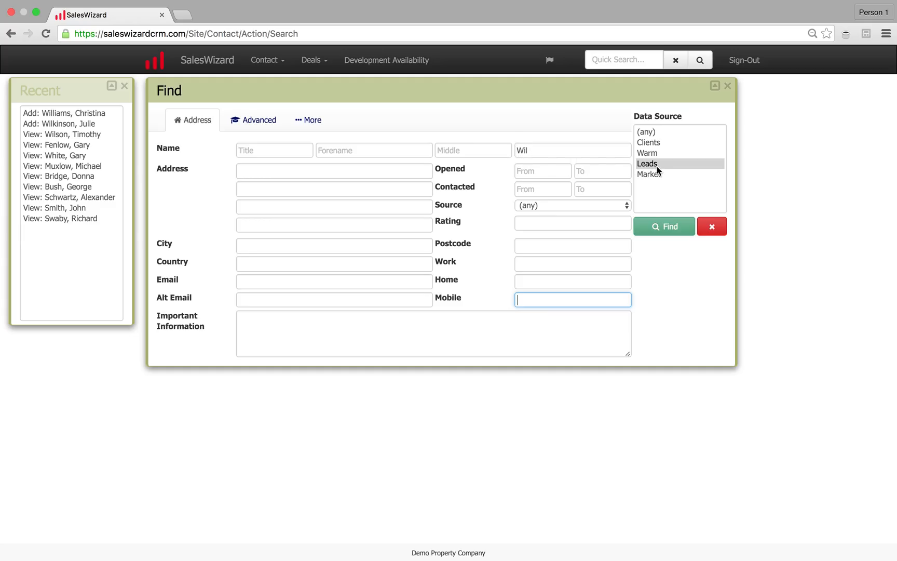
click(667, 232)
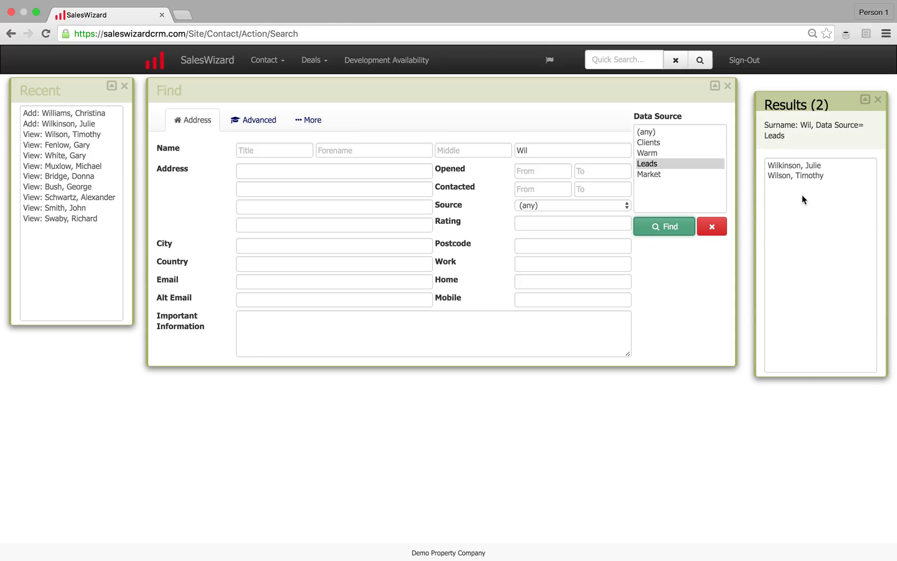
- View the first matching contact's record, then close it together with the search results
click(784, 166)
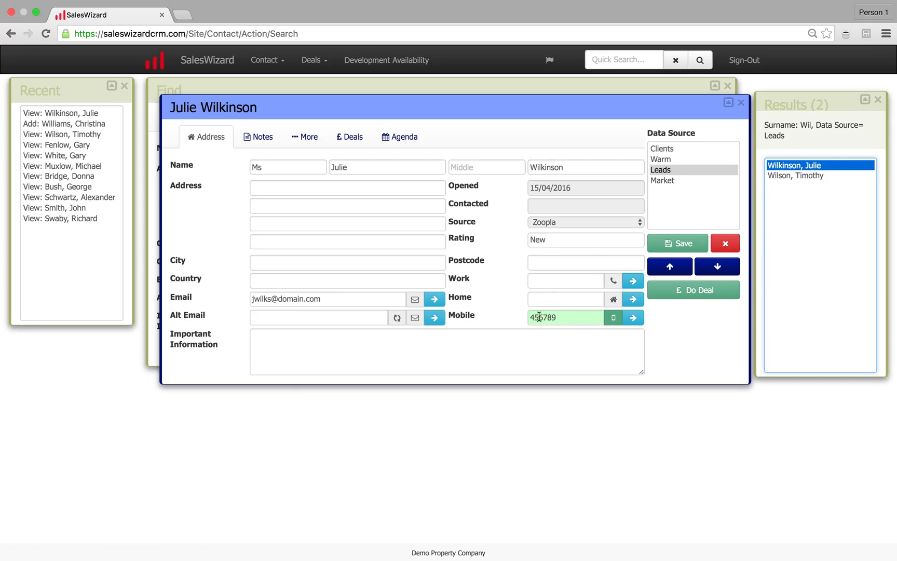
click(741, 103)
click(877, 99)
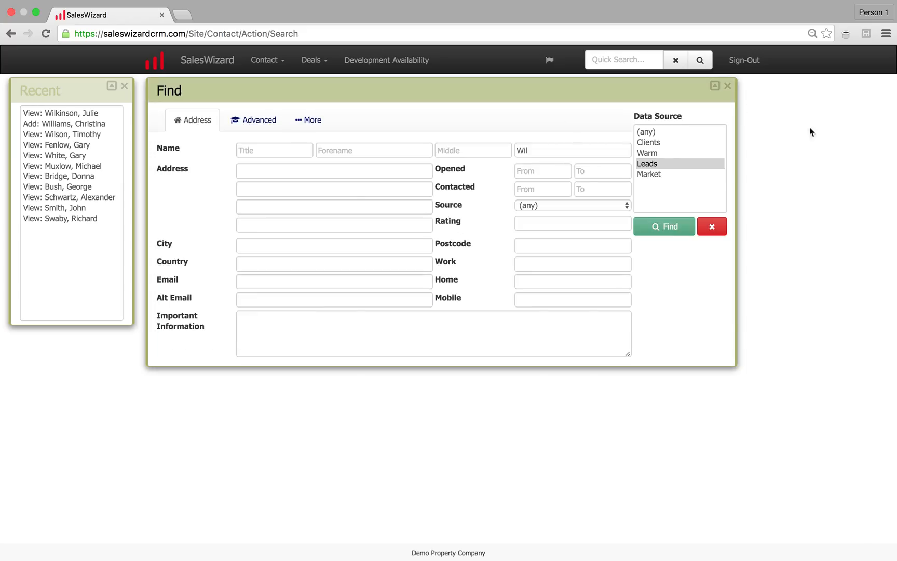
- Clear the surname criterion and find contacts from any data source whose mobile number ends in 789
double_click(537, 150)
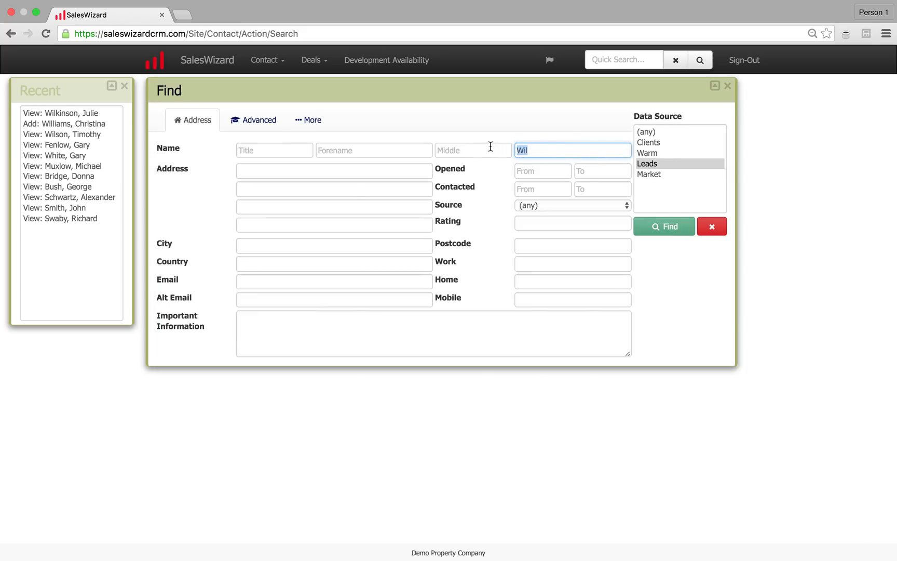
key(BackSpace)
click(525, 302)
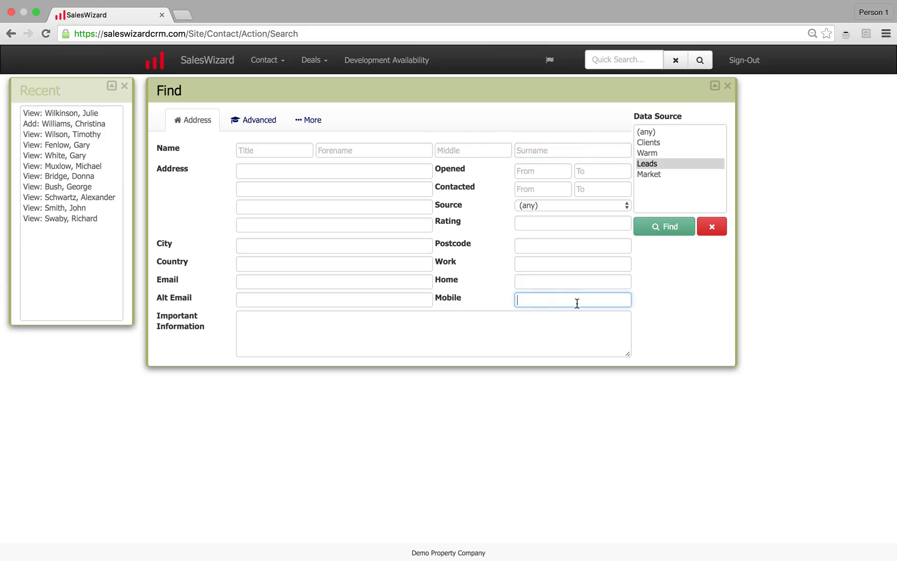
text(789)
click(646, 132)
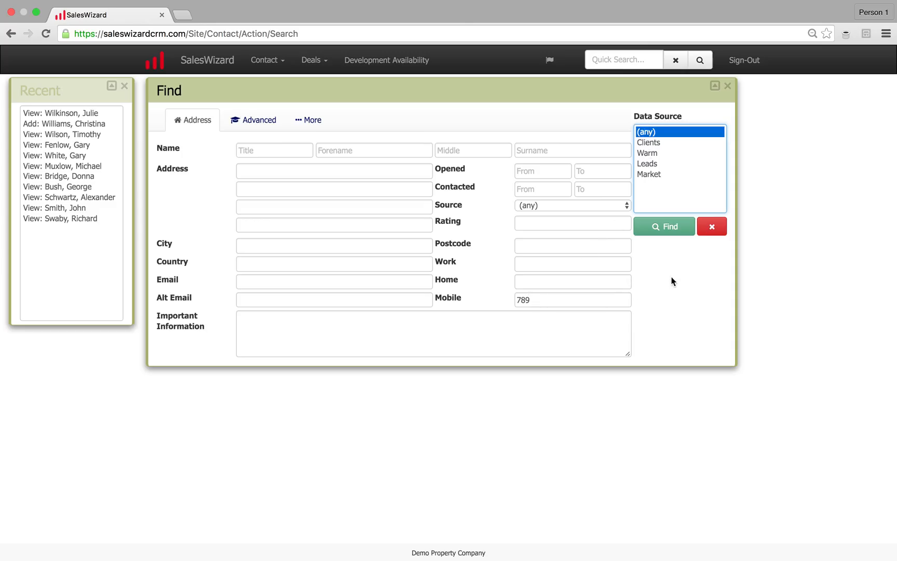
click(663, 230)
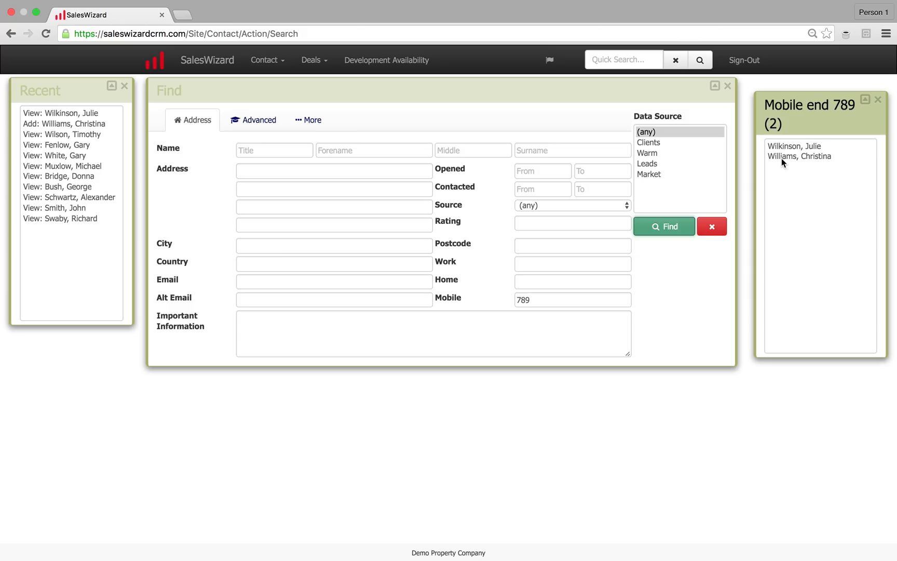
- Open the second matching contact, check the last digits of the mobile number, and close the record and results
double_click(782, 157)
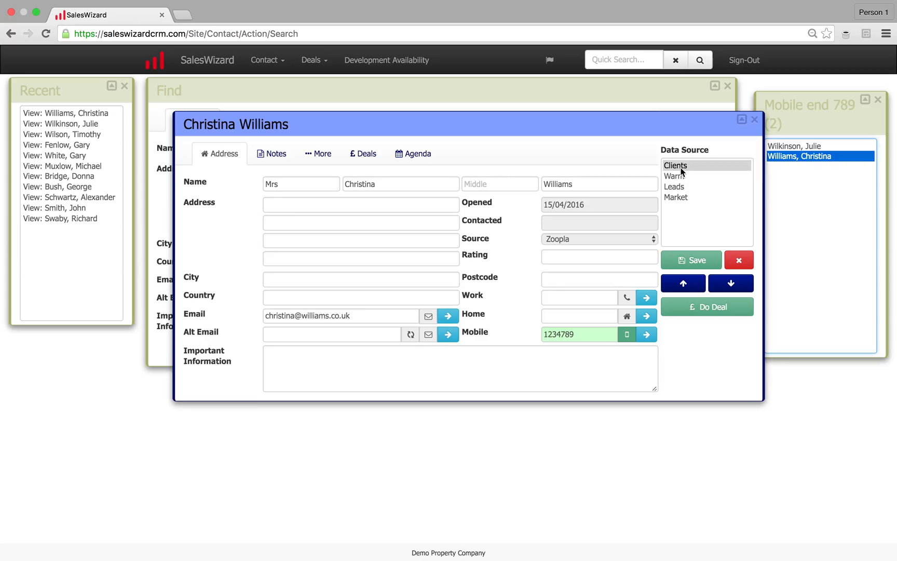
click(569, 333)
drag(560, 334, 574, 334)
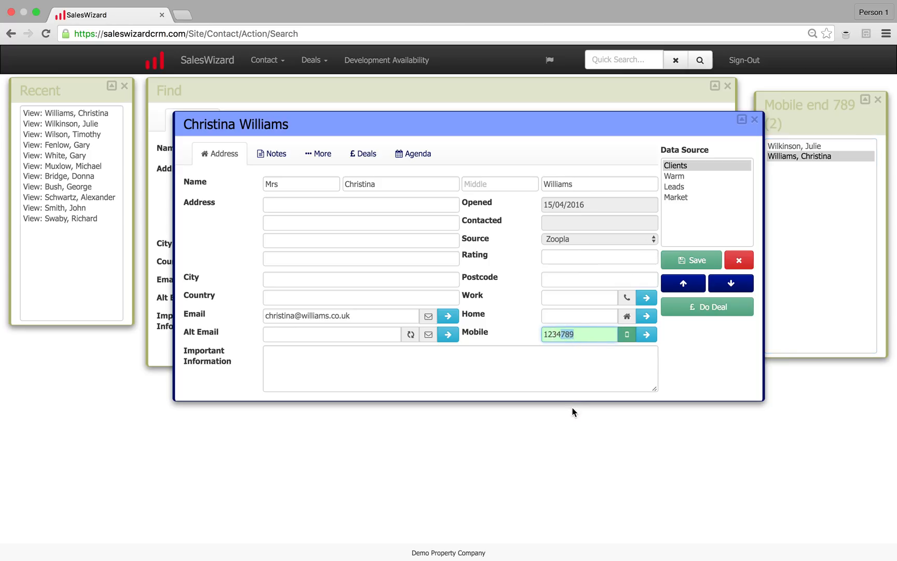
click(755, 120)
click(882, 102)
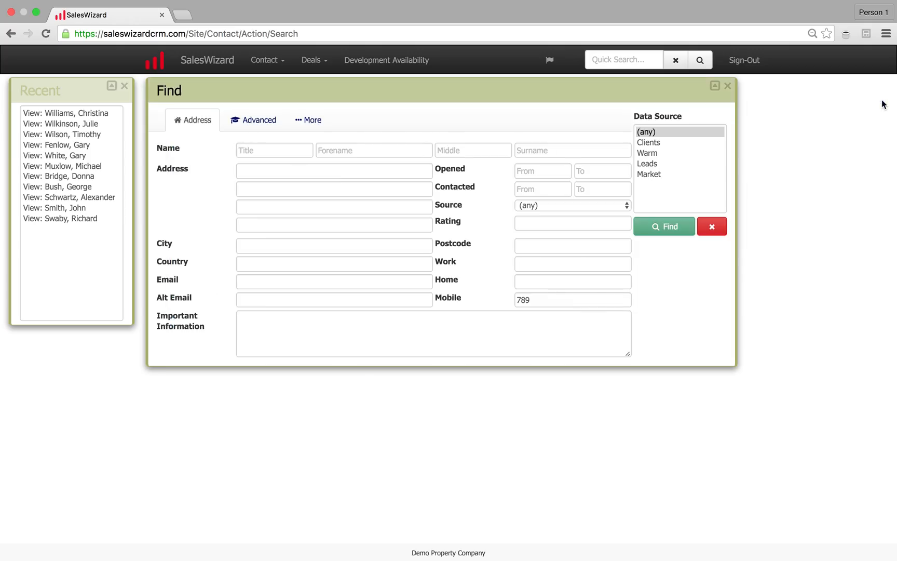
- Remove the mobile criterion, find contacts opened from 11/04/2016, and close the results
drag(544, 300, 512, 299)
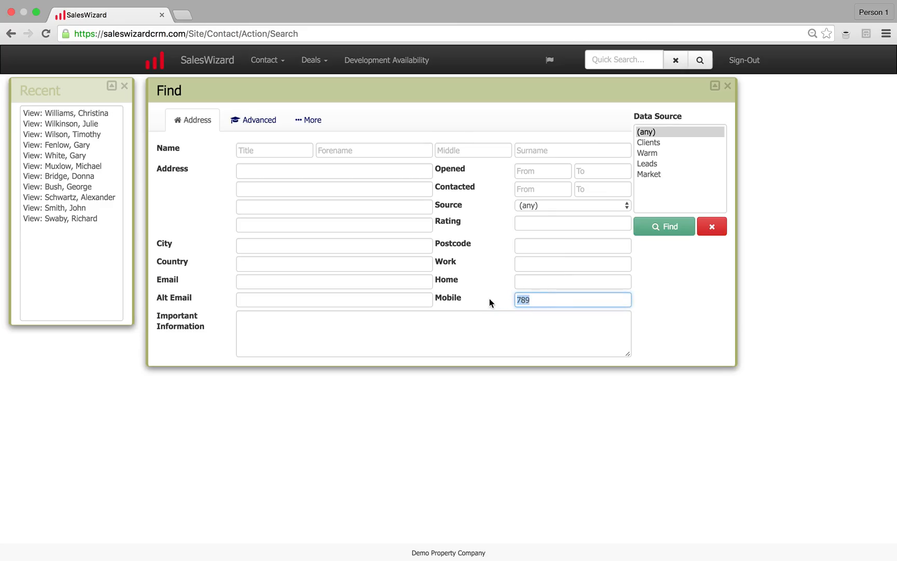
key(BackSpace)
click(524, 171)
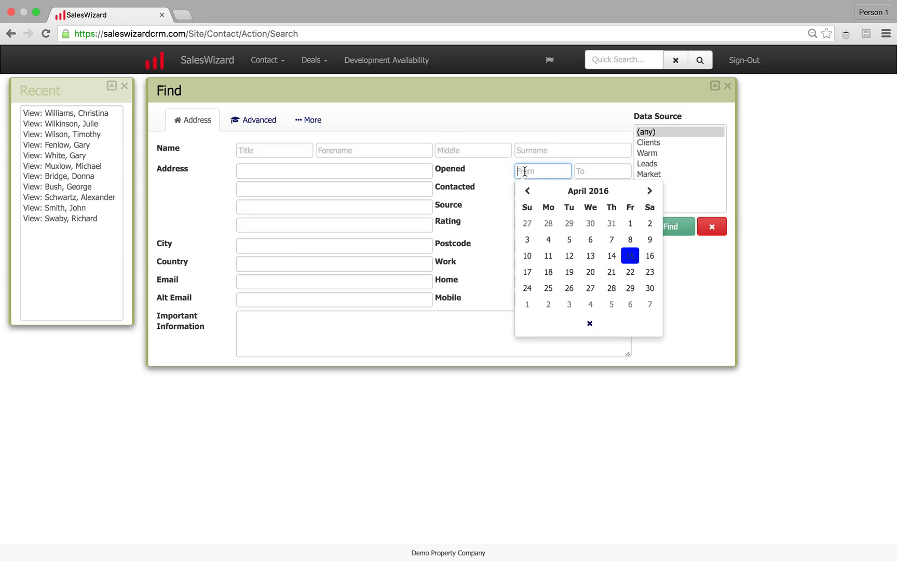
click(549, 259)
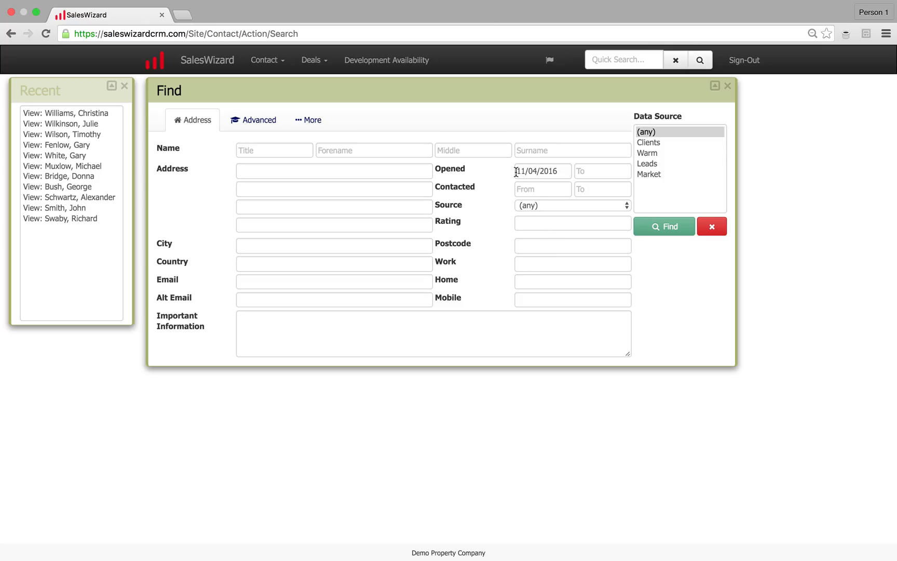
click(668, 229)
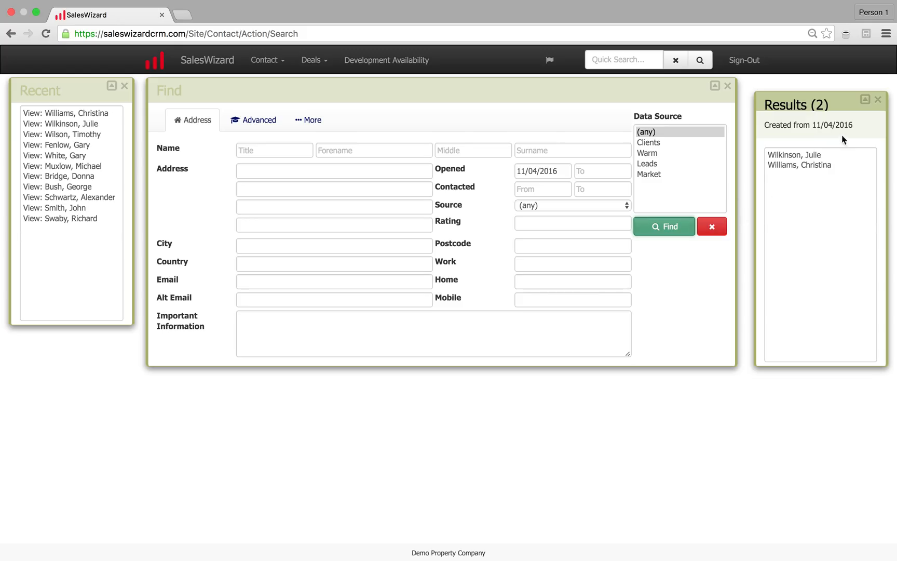
click(878, 99)
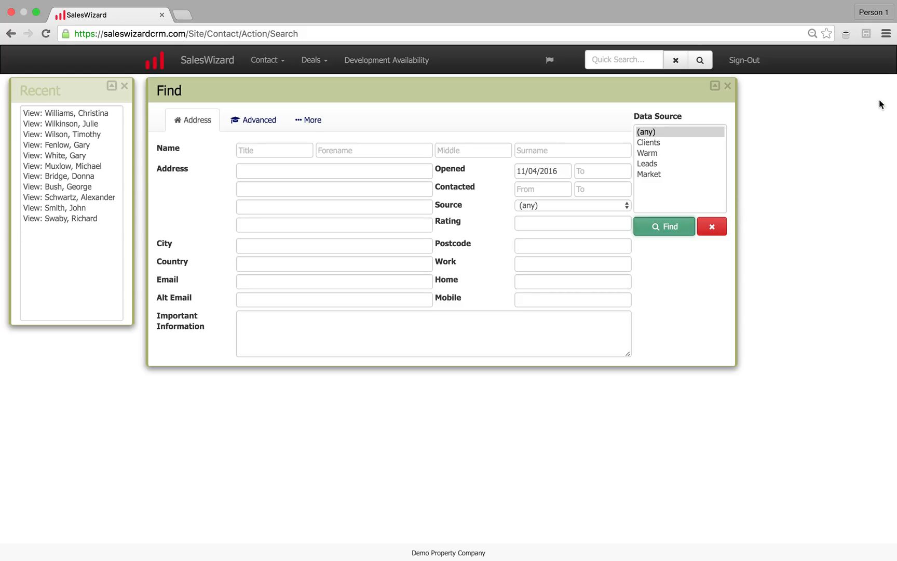
- Repeat the opened-date search within the Warm data source, then close the results
click(647, 152)
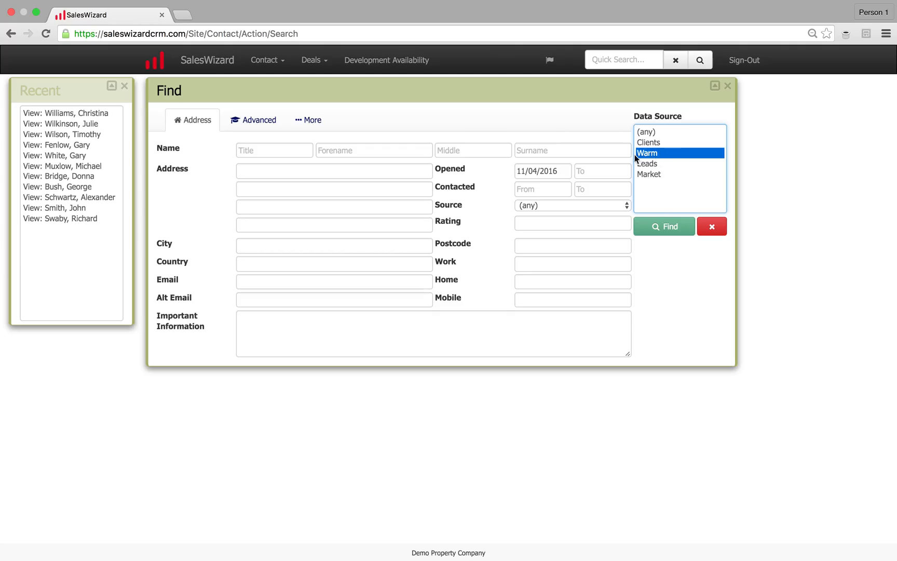
click(667, 232)
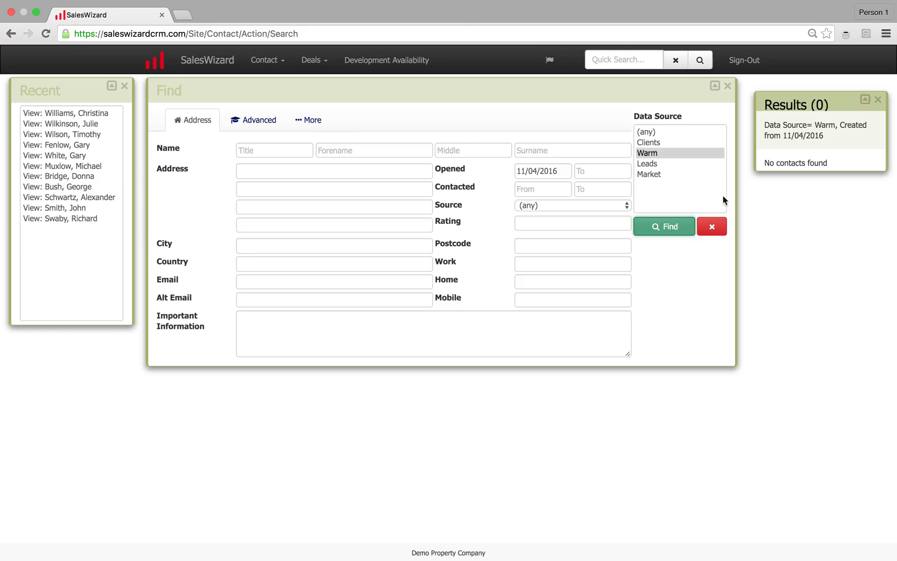
click(878, 99)
- Clear the opened-from date and reset the data source criterion to (any)
drag(561, 170, 506, 170)
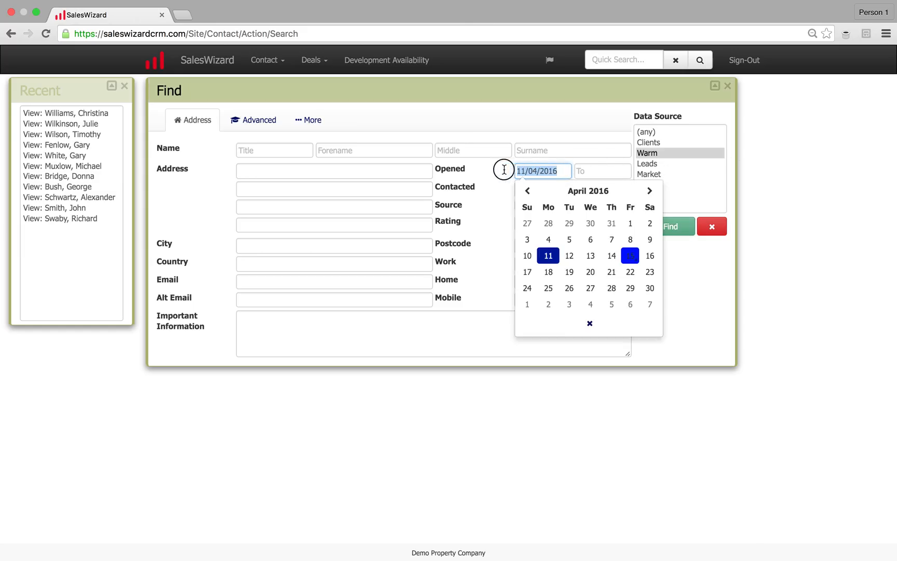
key(BackSpace)
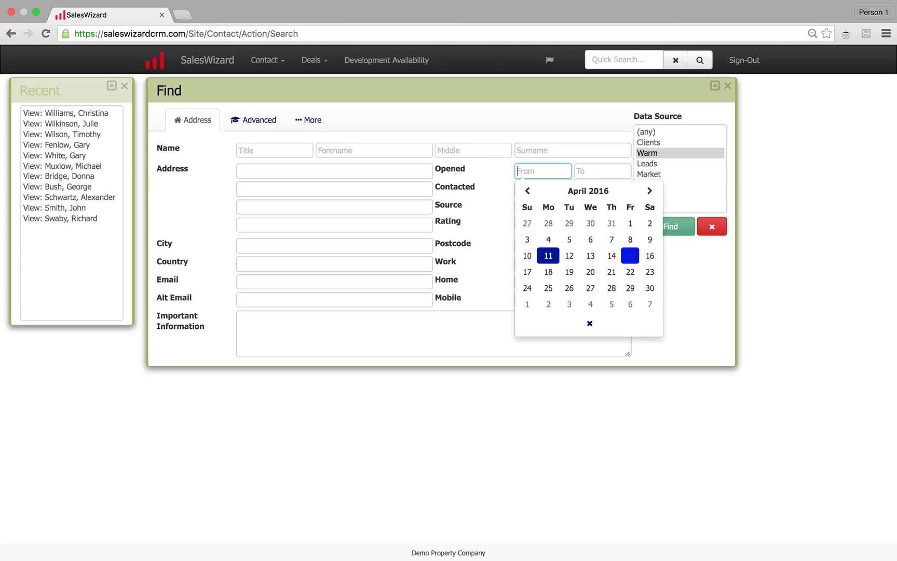
click(439, 335)
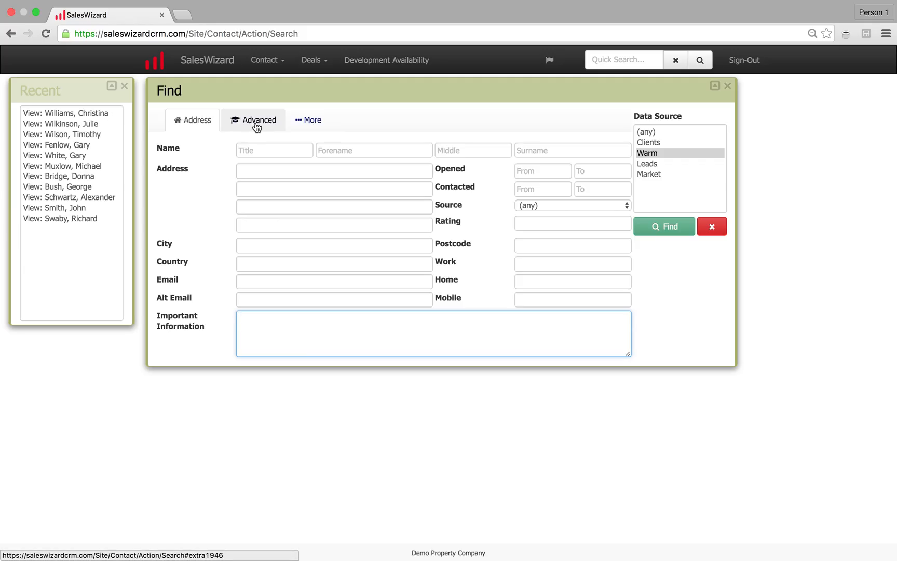
click(653, 131)
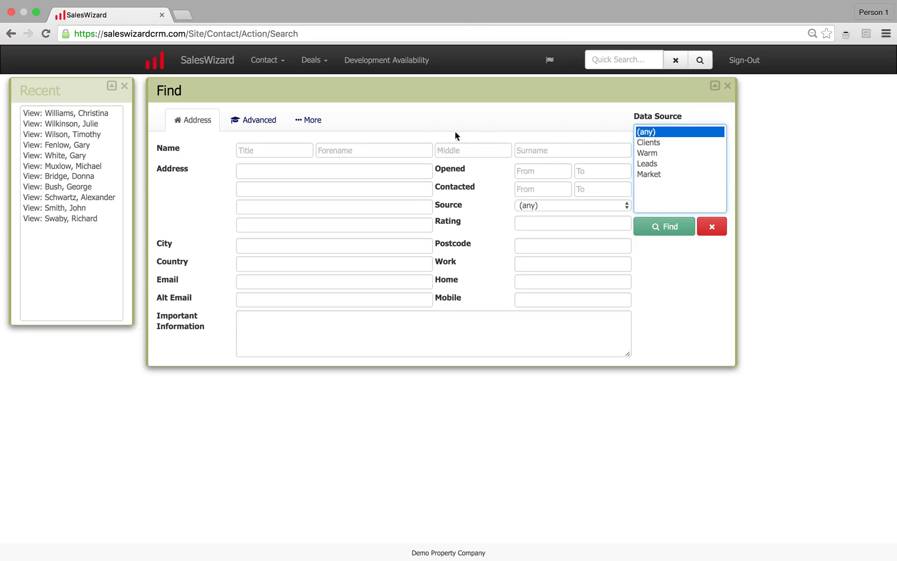
- Use the advanced search criteria to find contacts who invested in the development The Glasshouse
click(258, 124)
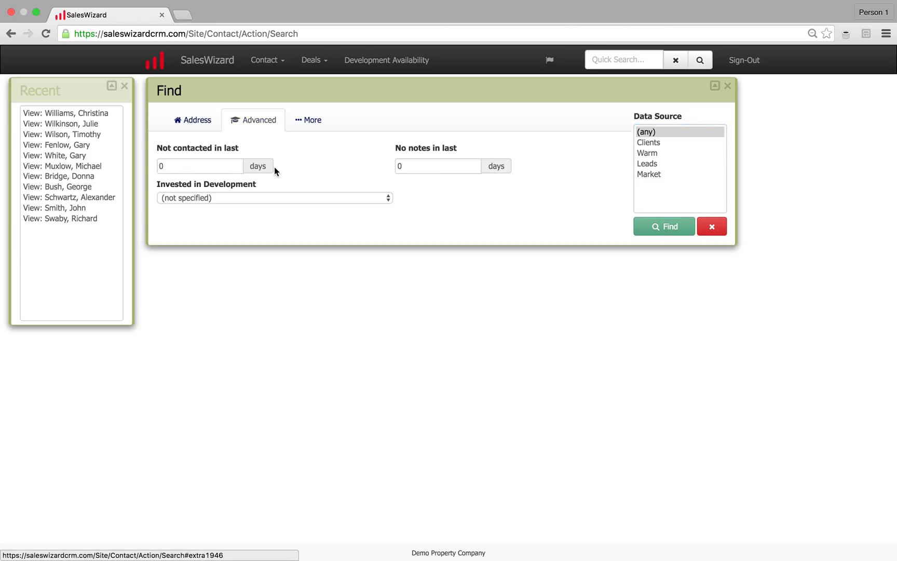
click(262, 198)
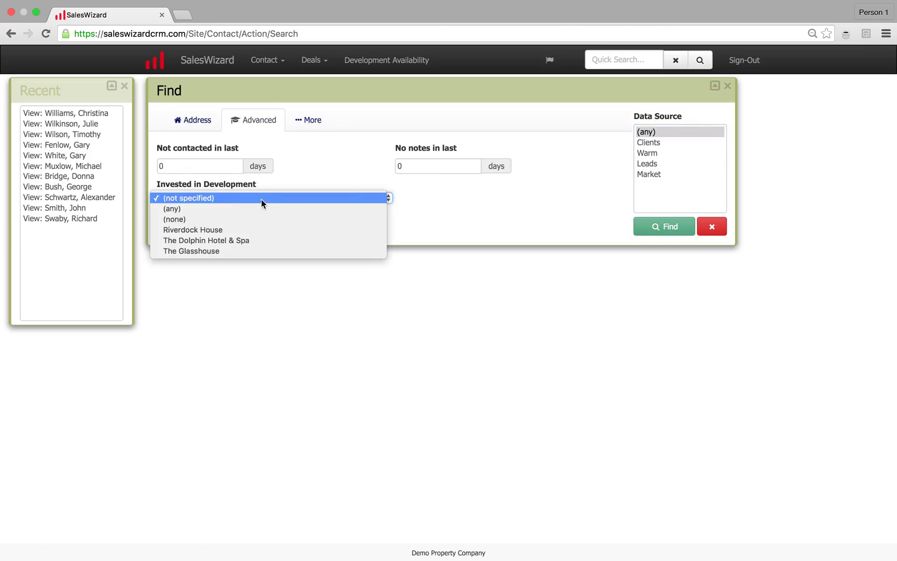
click(246, 251)
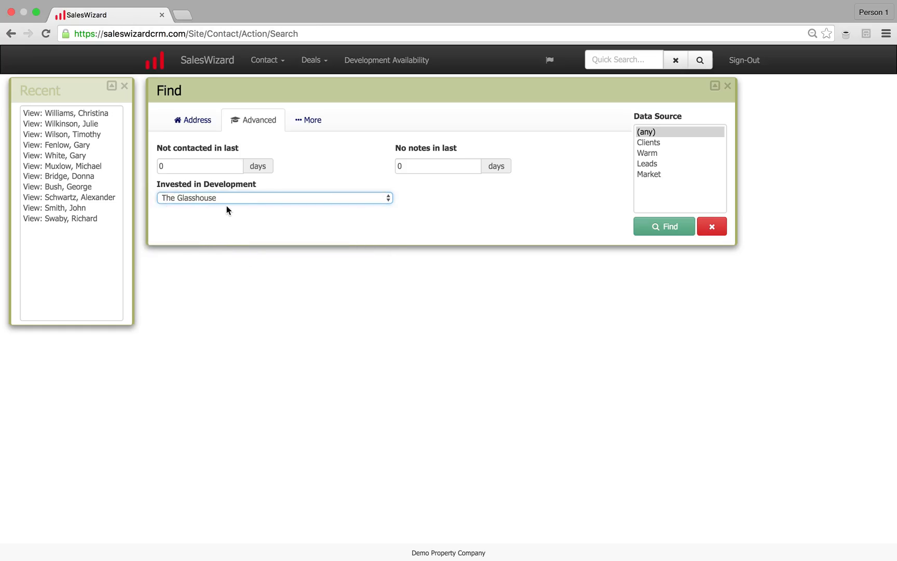
click(660, 234)
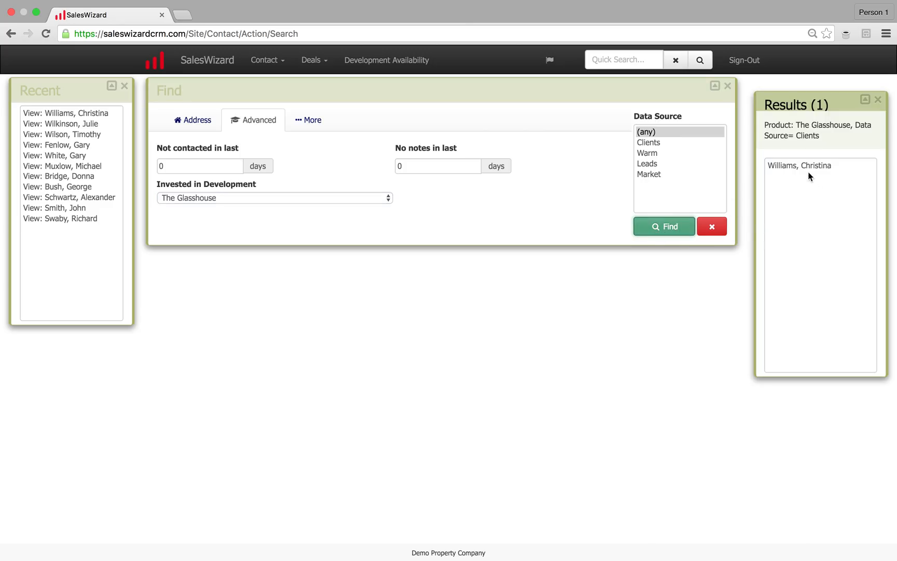
- Open the found investor's record, check the unit listed under their closed deals, and close the record
click(787, 166)
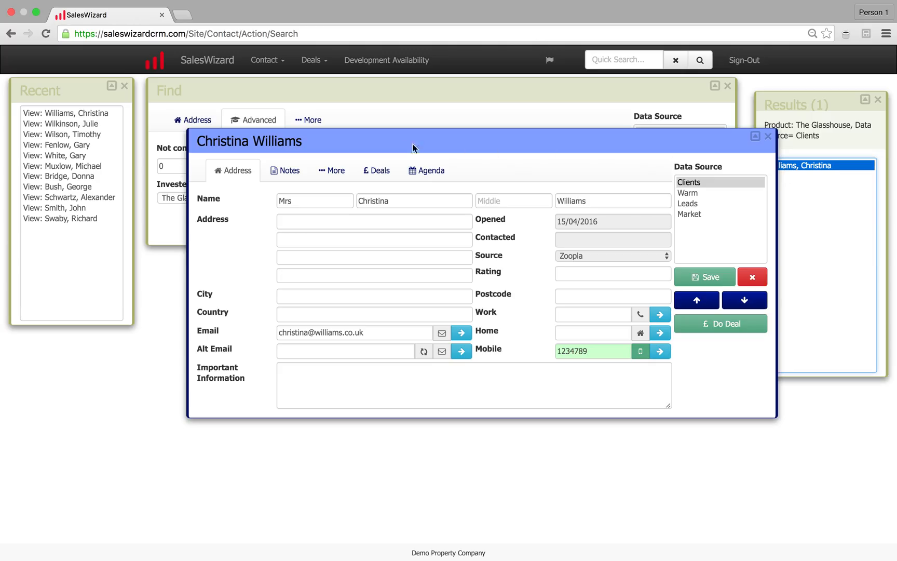
click(378, 172)
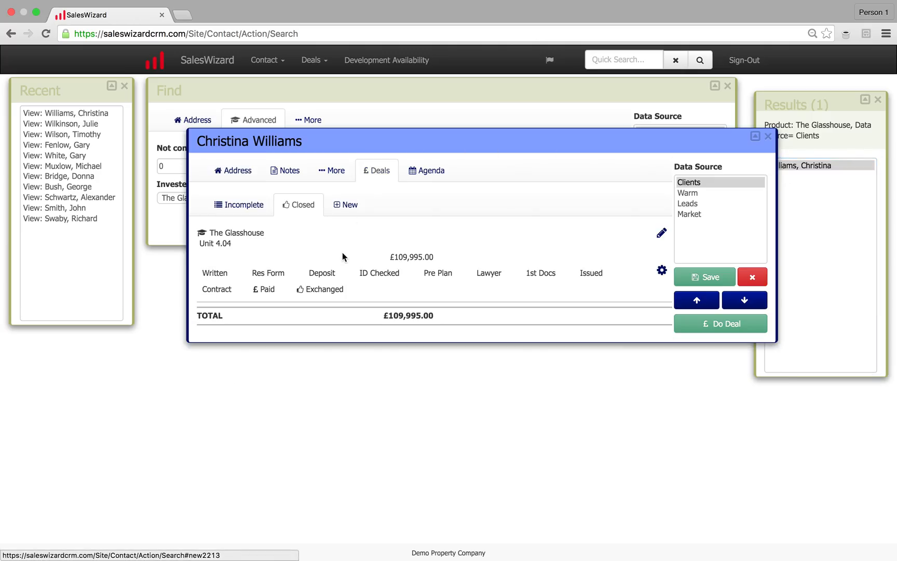
click(226, 242)
drag(225, 242, 196, 243)
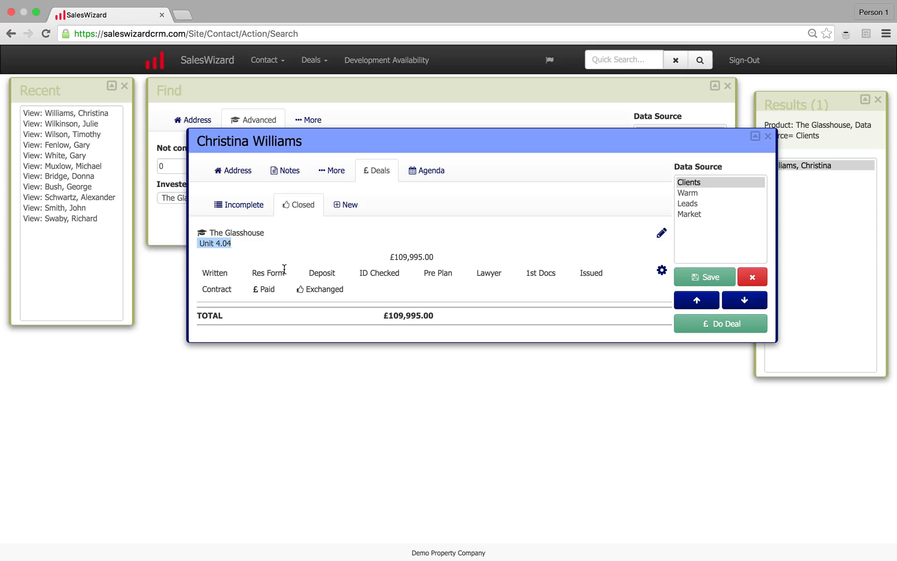
click(753, 280)
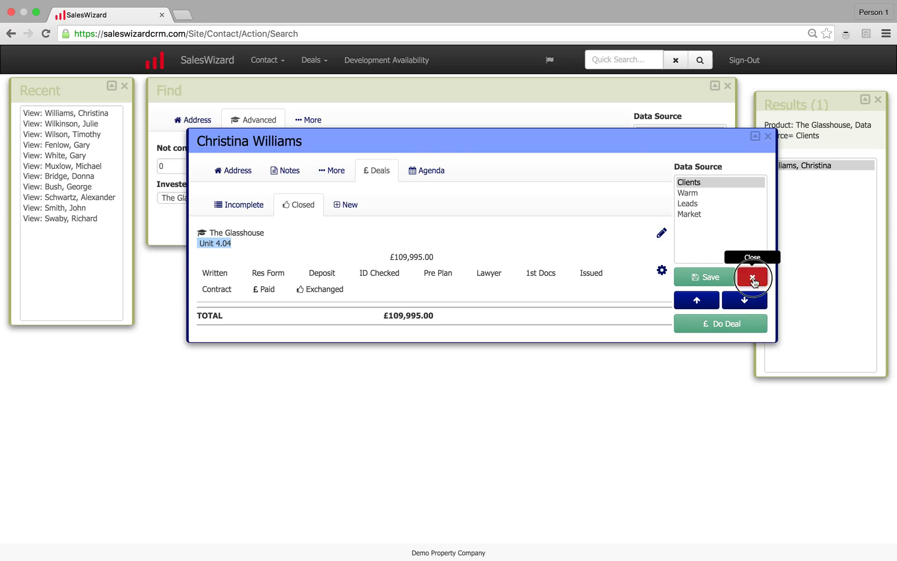
- Reset the Invested in Development search criterion to (not specified)
click(327, 200)
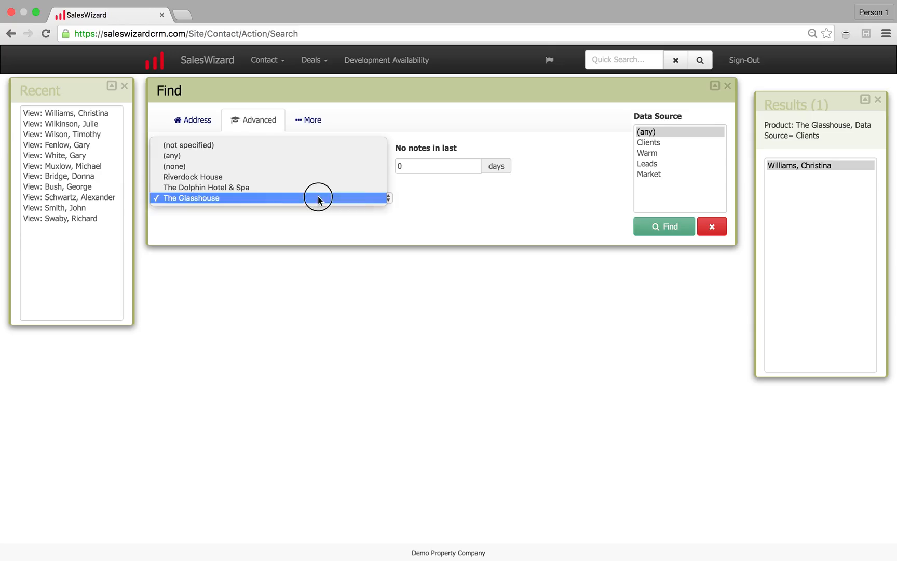
click(203, 146)
click(193, 165)
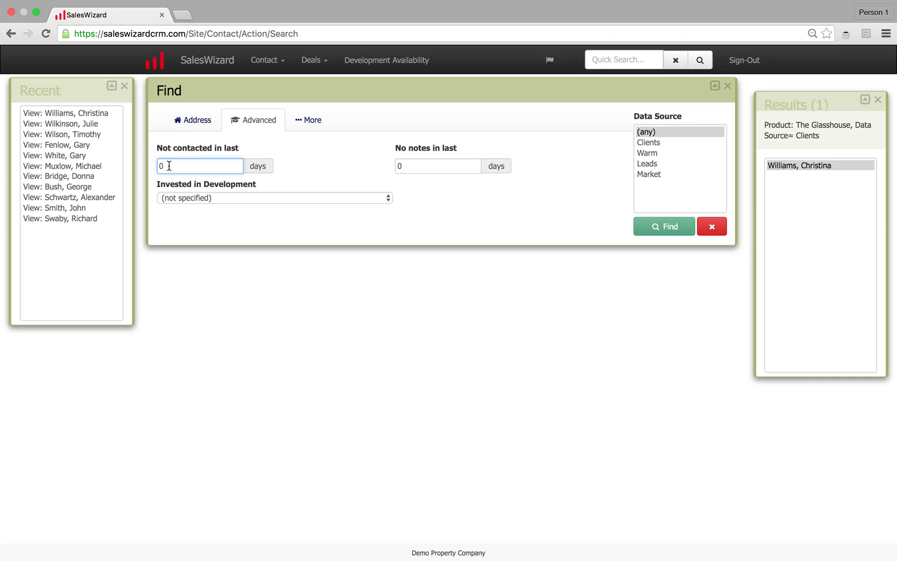
- Open the found investor's record, look at the notes section, and close the record
click(785, 167)
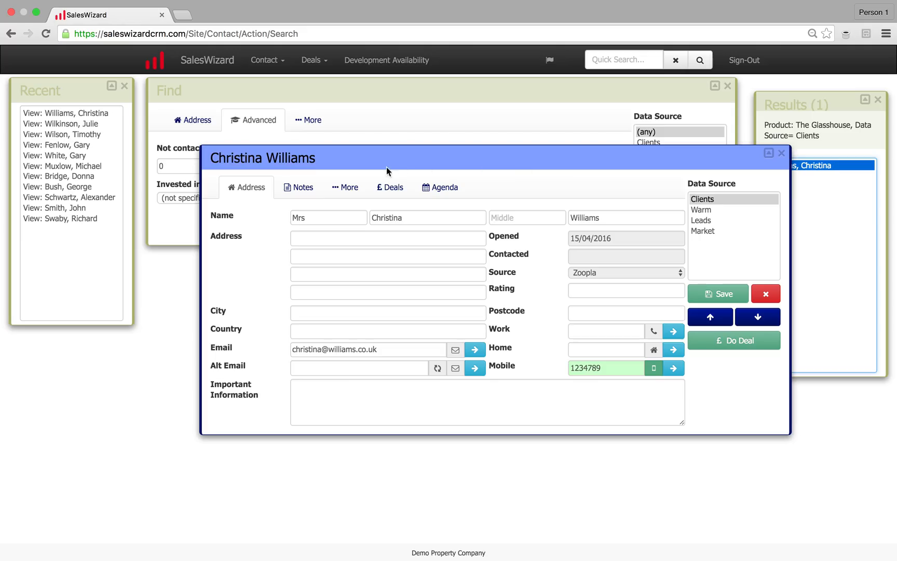
click(304, 190)
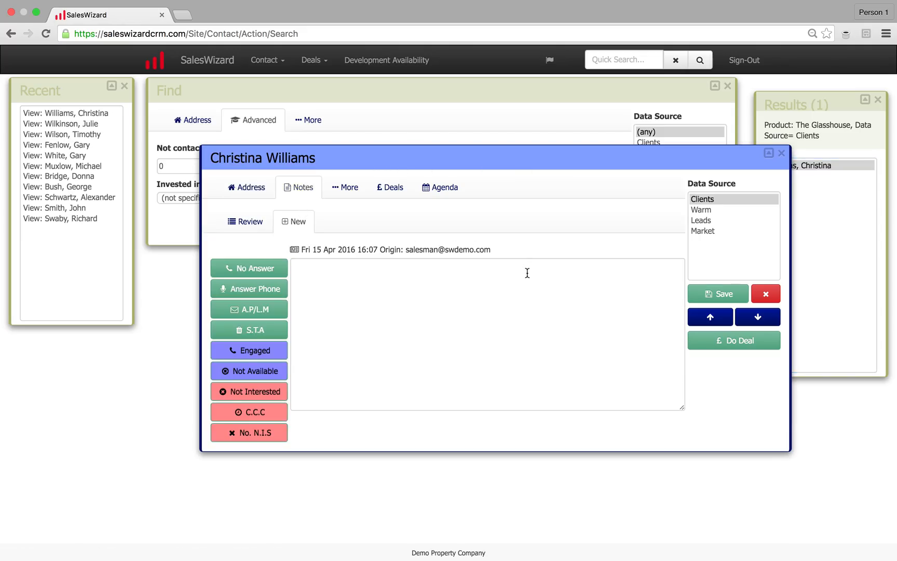
click(766, 295)
- Search all data sources for contacts opened from 11/04/2016
click(190, 122)
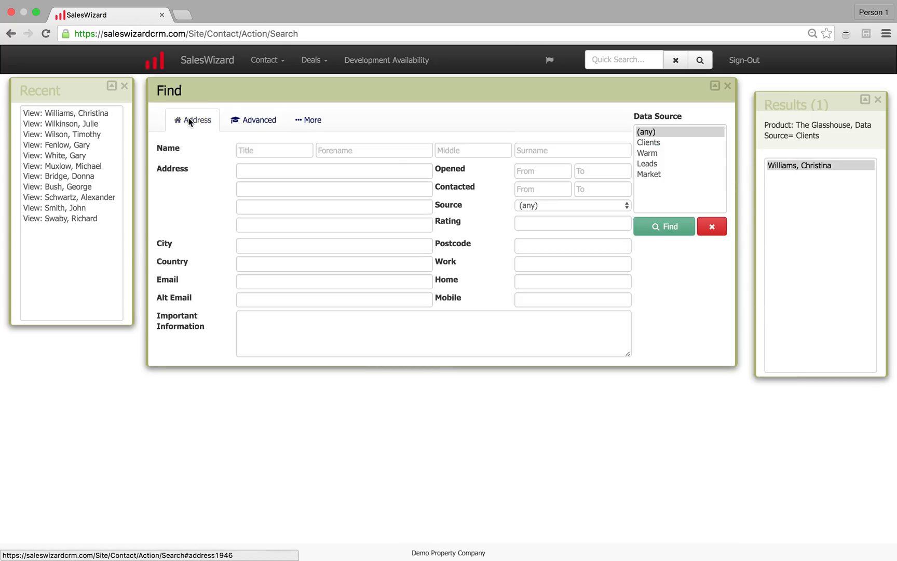
click(523, 173)
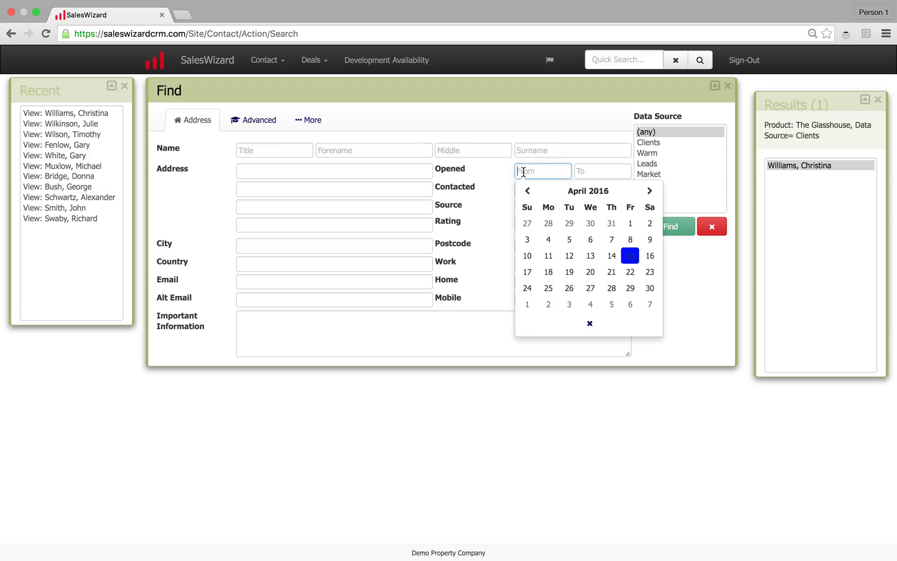
click(551, 259)
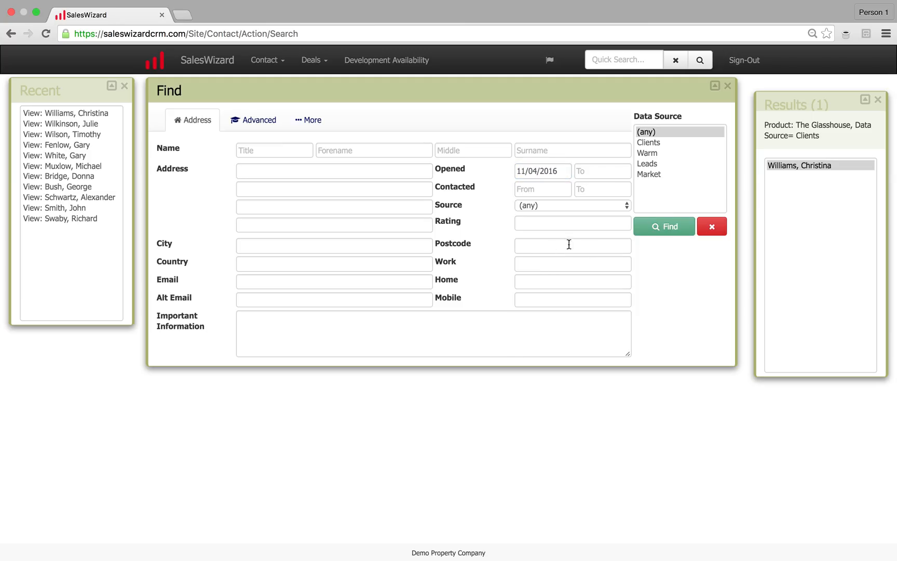
click(673, 229)
click(668, 229)
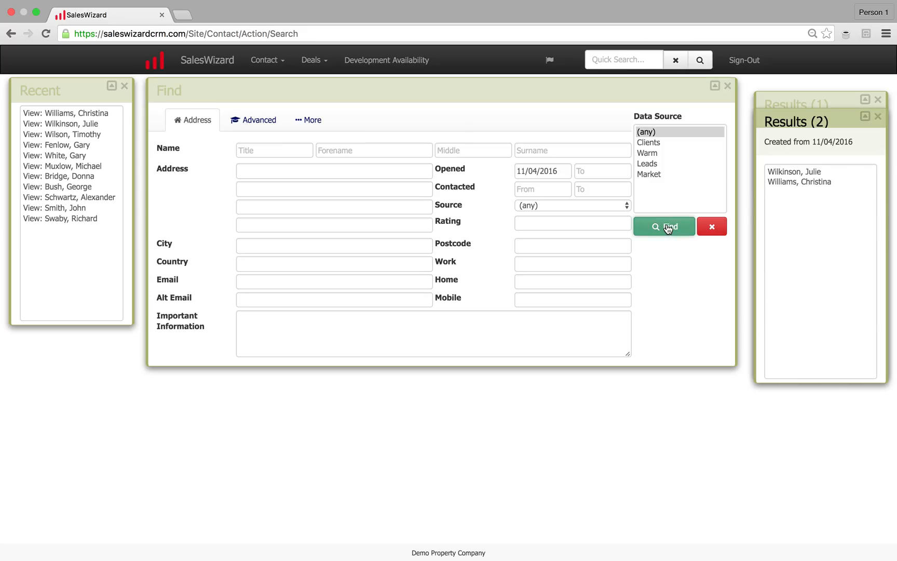
- Check the notes section of the first contact in the new results, and move on to the second contact's notes
click(785, 173)
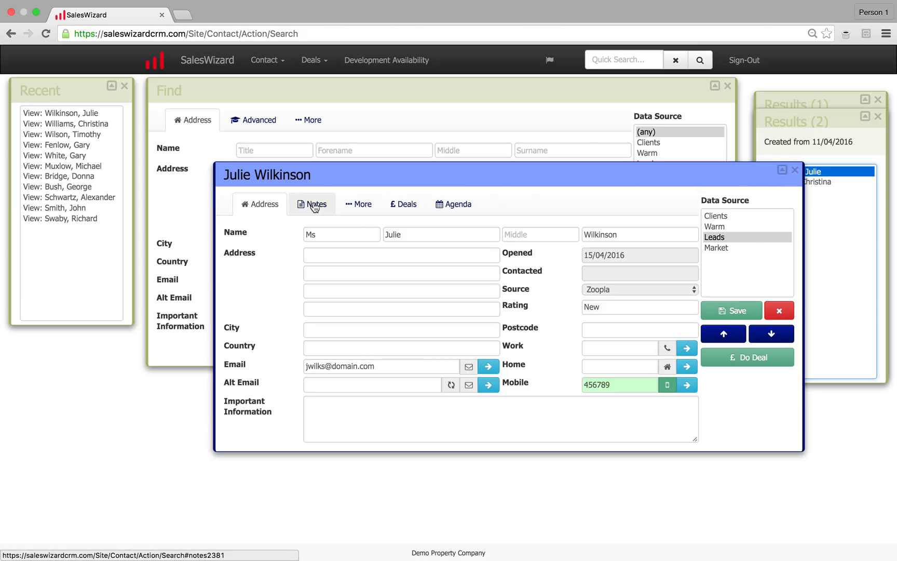
click(312, 203)
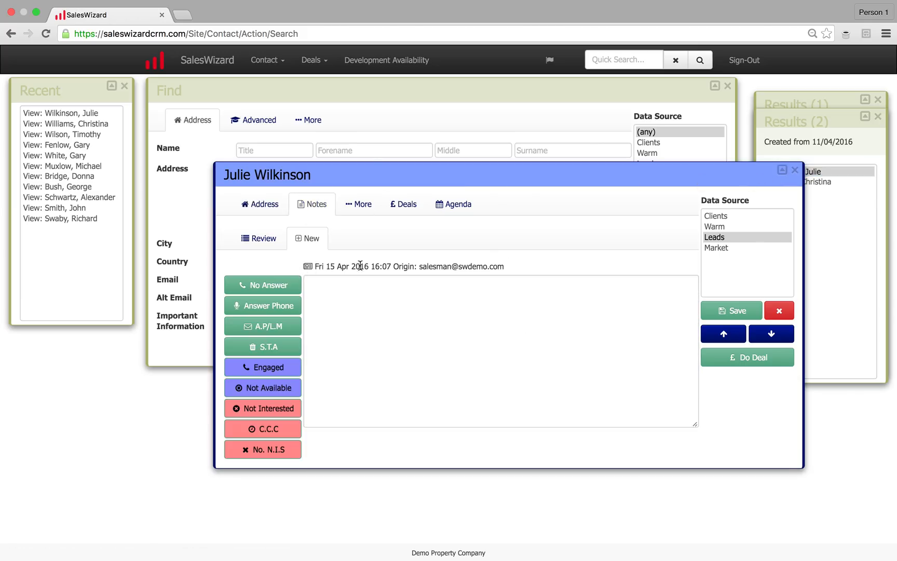
click(770, 337)
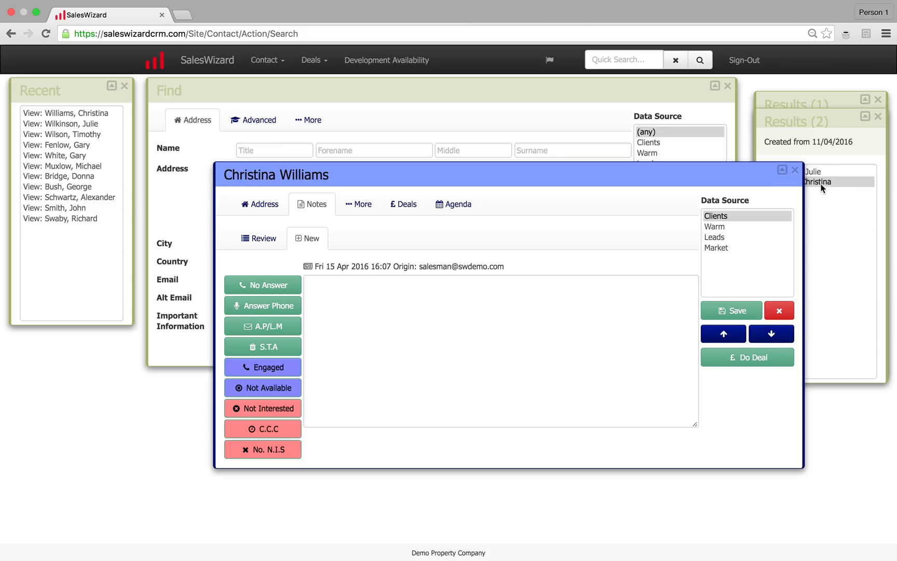
- Save a new note reading "test" on the second found contact, and close the record
click(320, 288)
text(test)
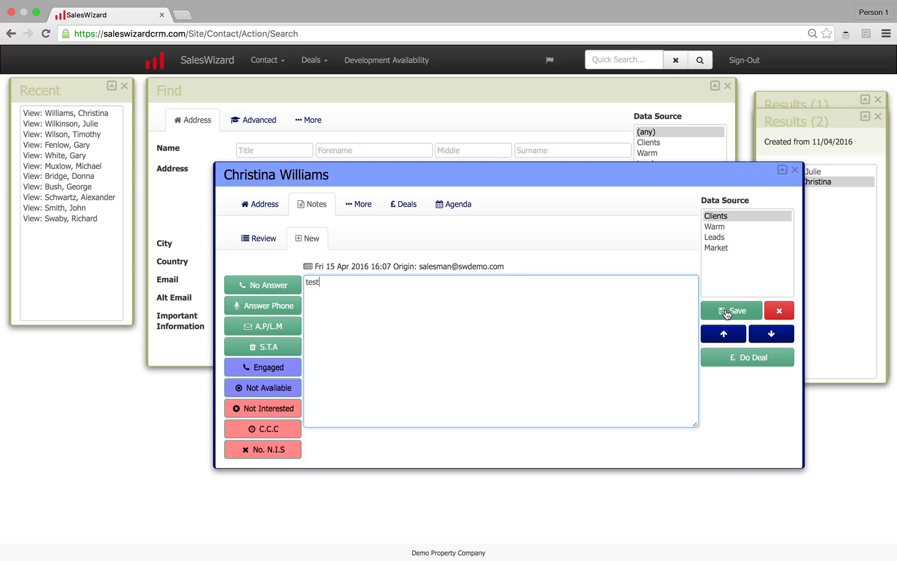
click(731, 311)
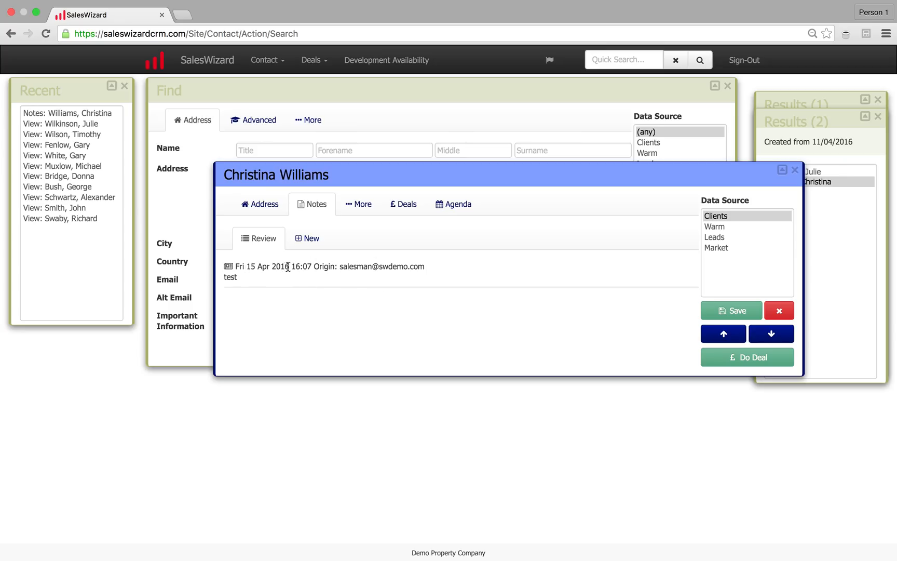
click(795, 171)
click(252, 124)
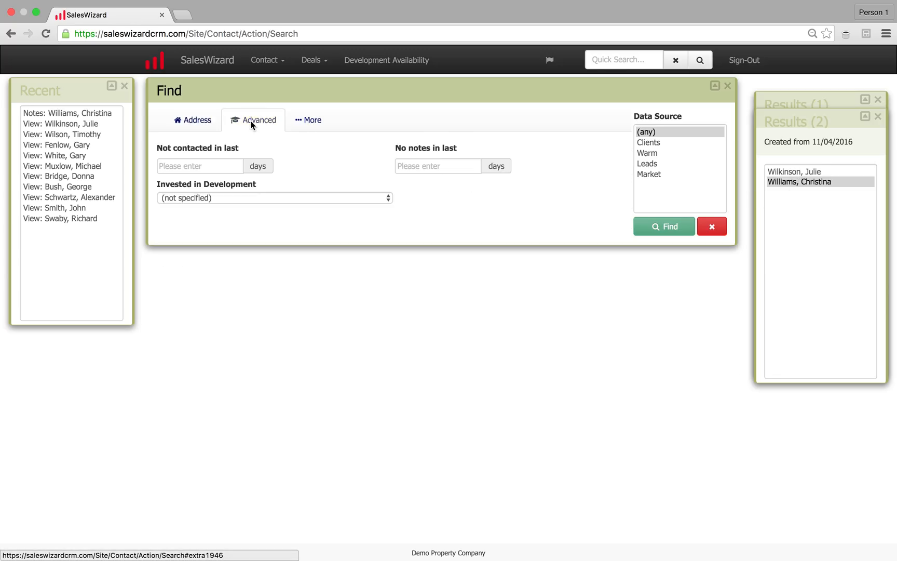
click(189, 167)
click(430, 166)
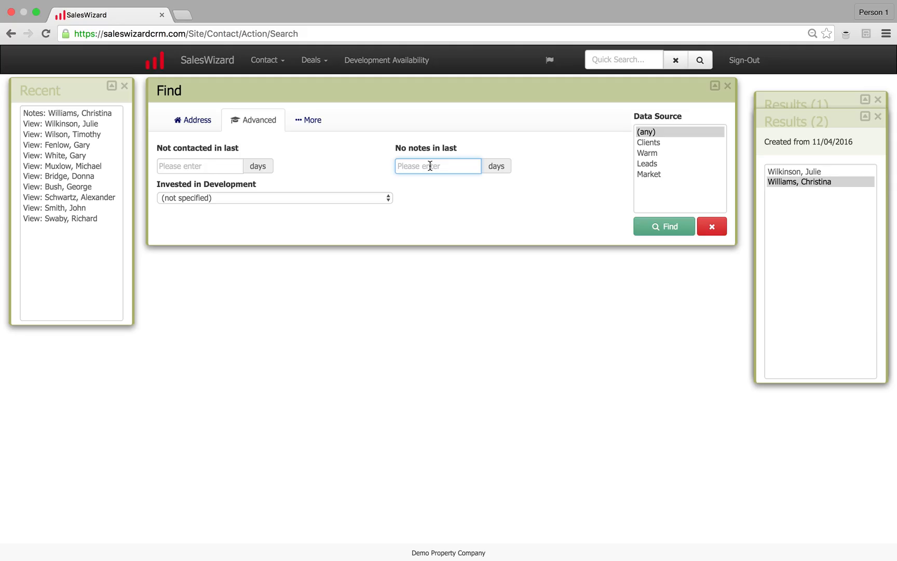
text(5)
- Search all data sources for contacts opened from 11/04/2016 that have had no notes in the last 5 days
click(195, 120)
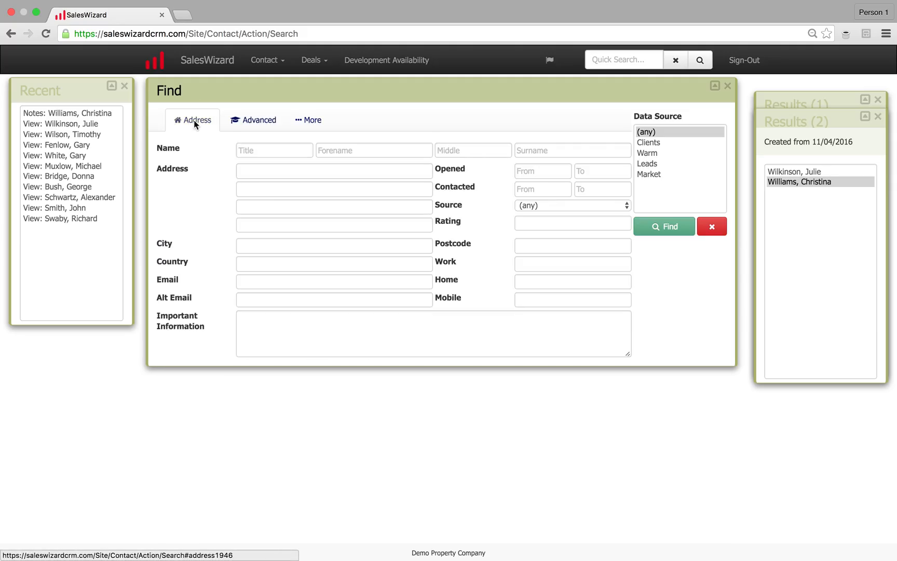
click(530, 172)
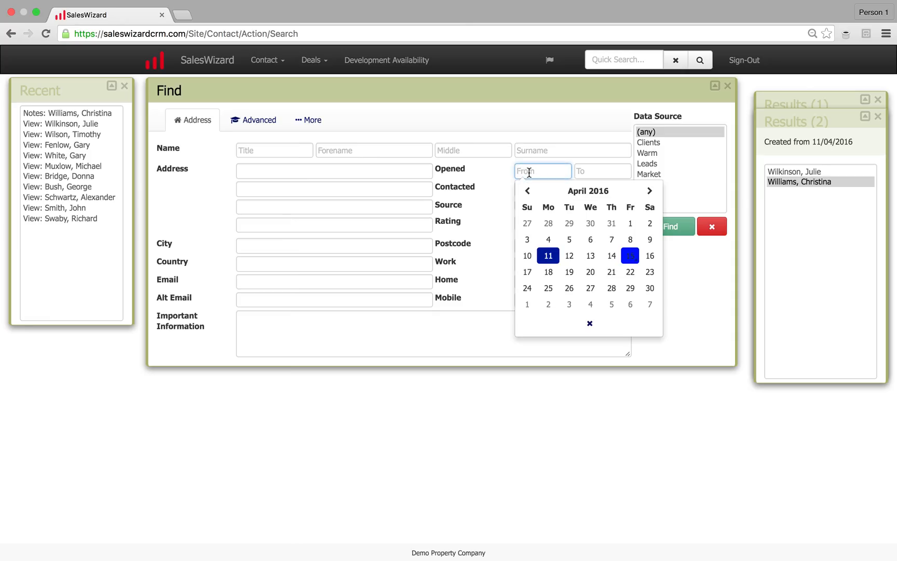
click(549, 256)
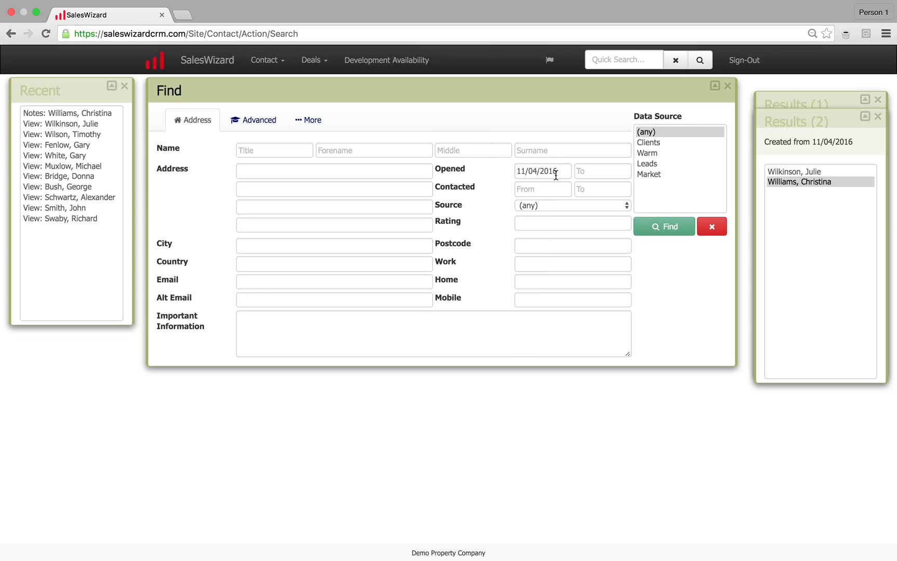
click(257, 120)
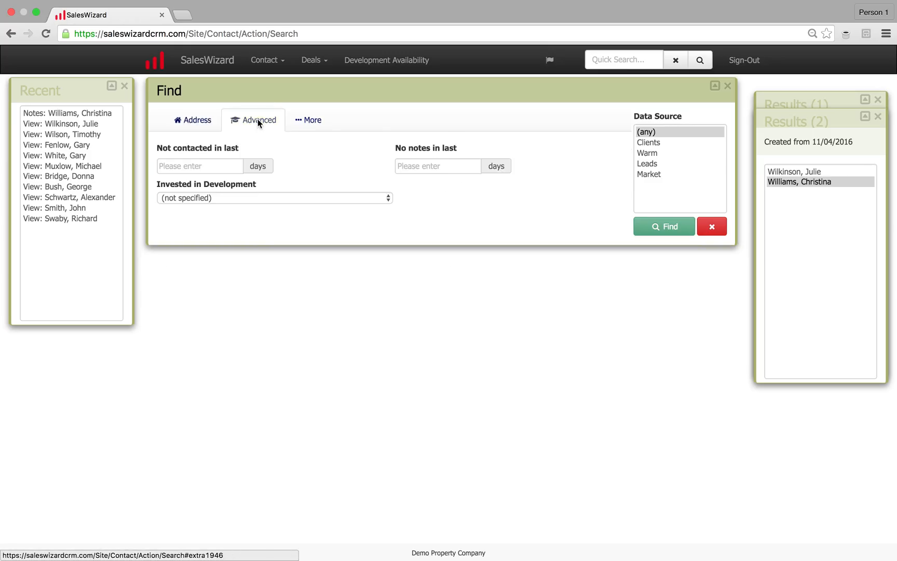
click(411, 165)
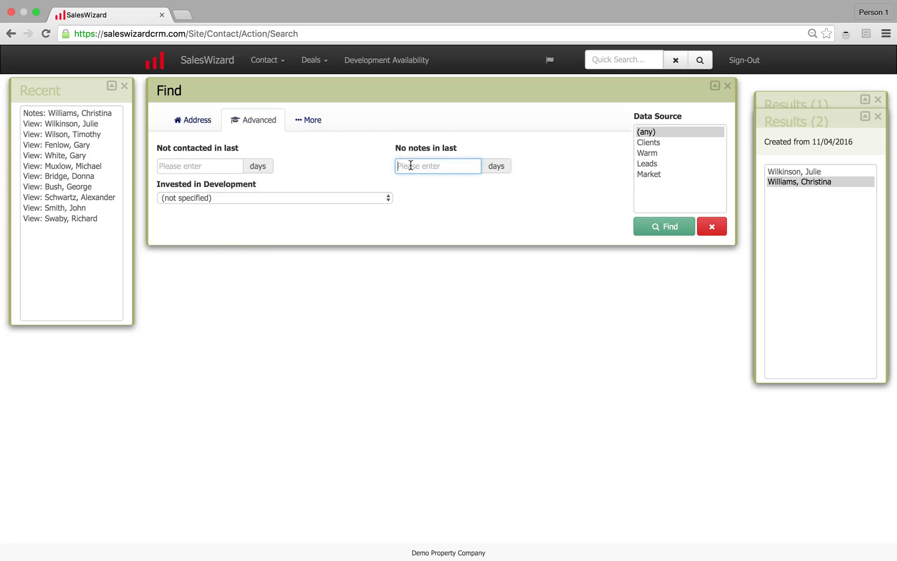
text(5)
click(463, 227)
click(667, 228)
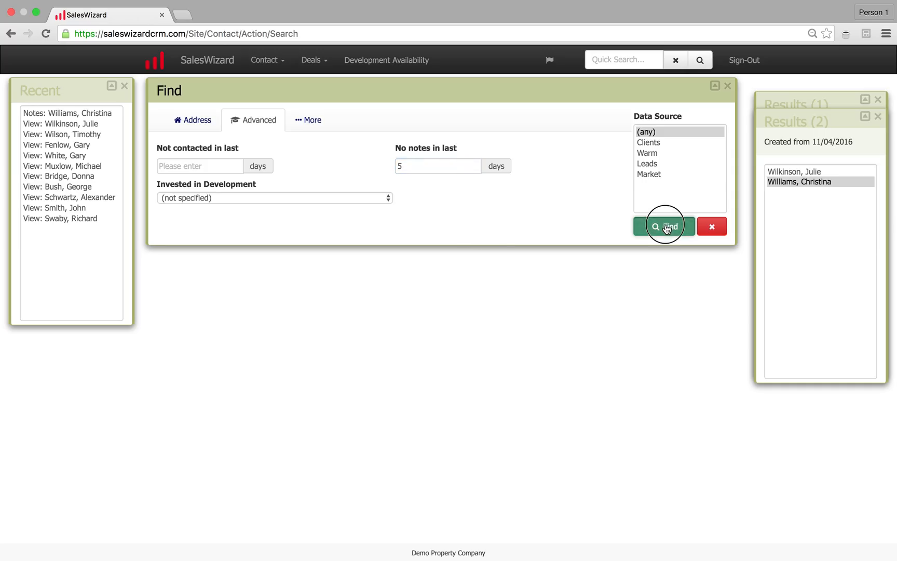